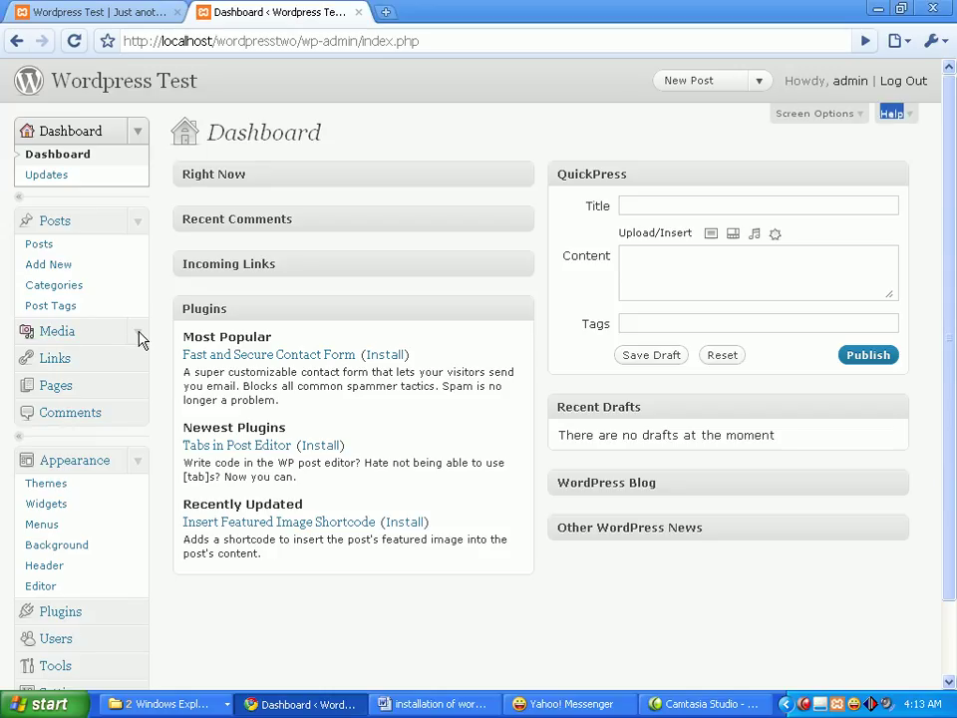
Open the Media Library and look through the date filter choices without applying one
click(139, 333)
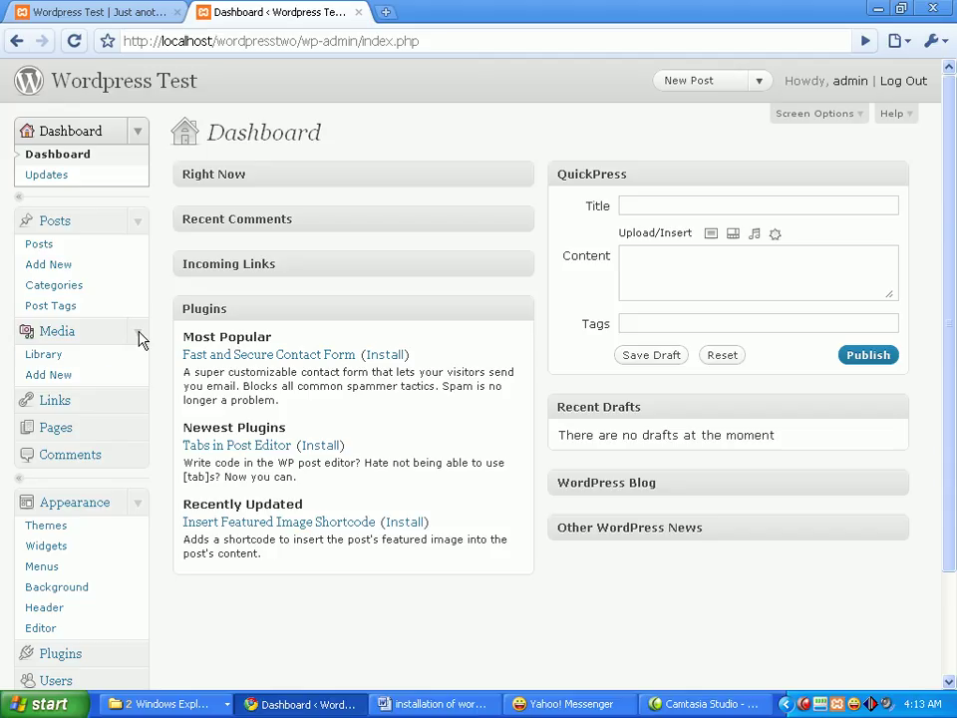
click(57, 361)
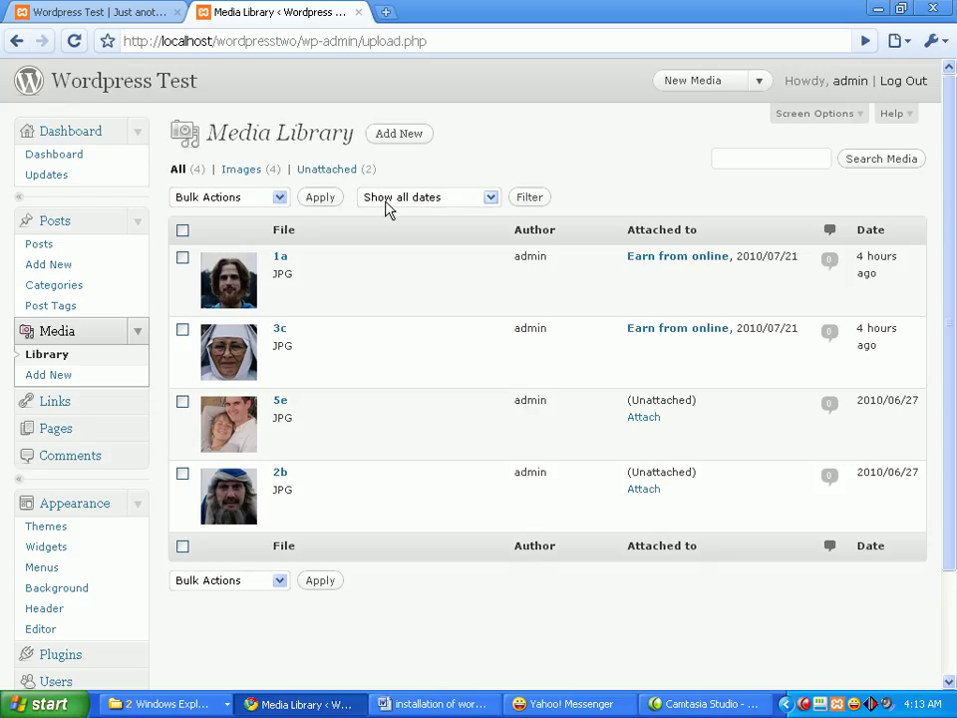
click(489, 198)
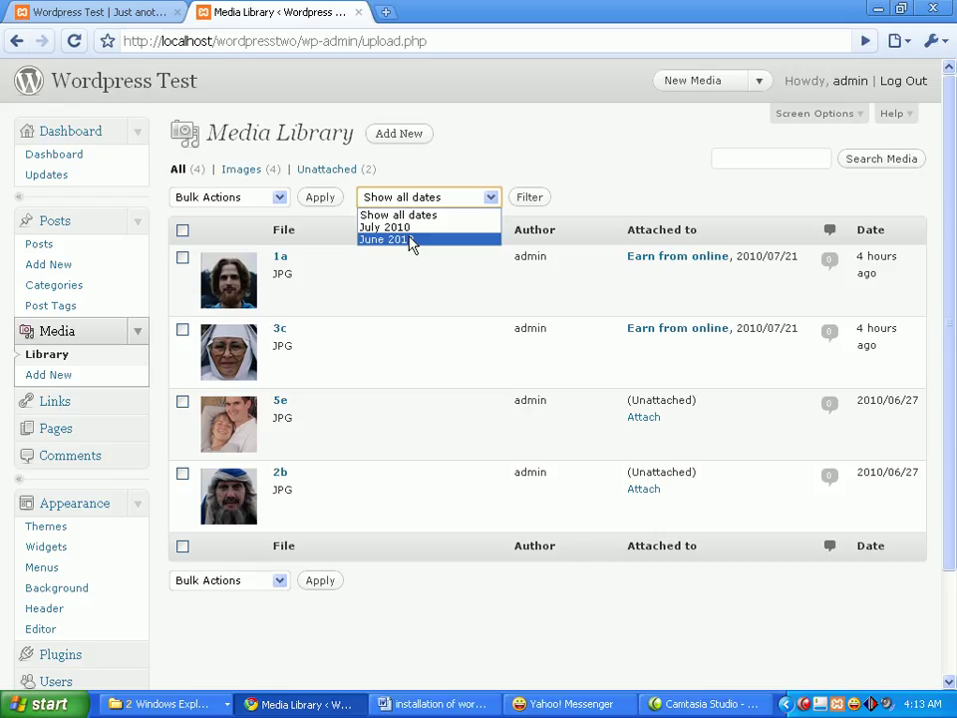
click(509, 164)
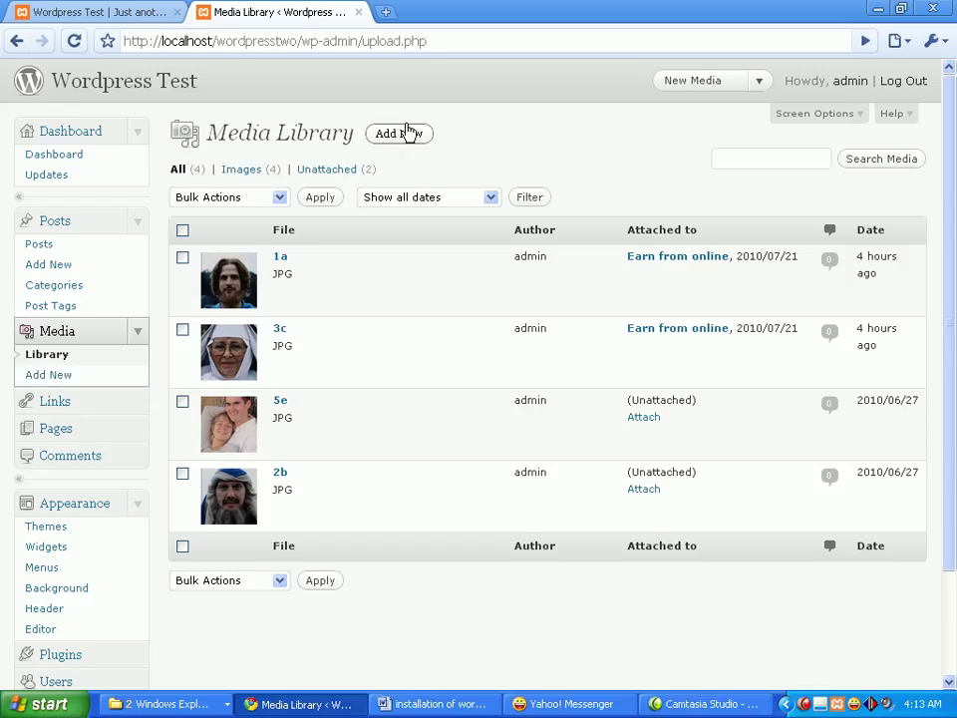
Upload the image file 4d from the test_image folder on the Desktop as new media
mouse_move(314, 309)
click(60, 383)
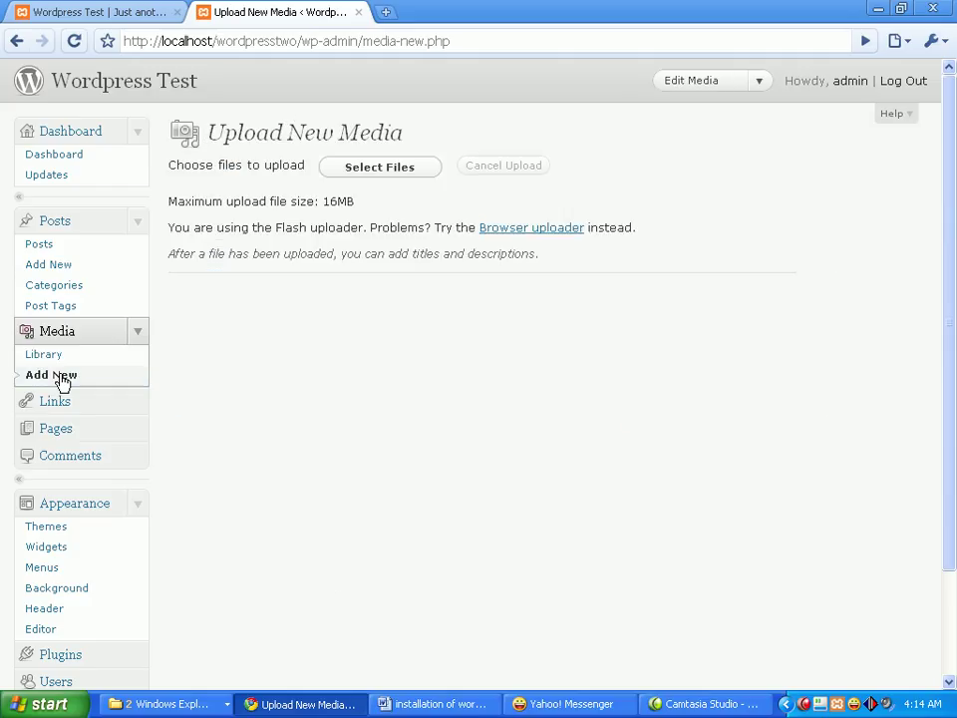
click(391, 171)
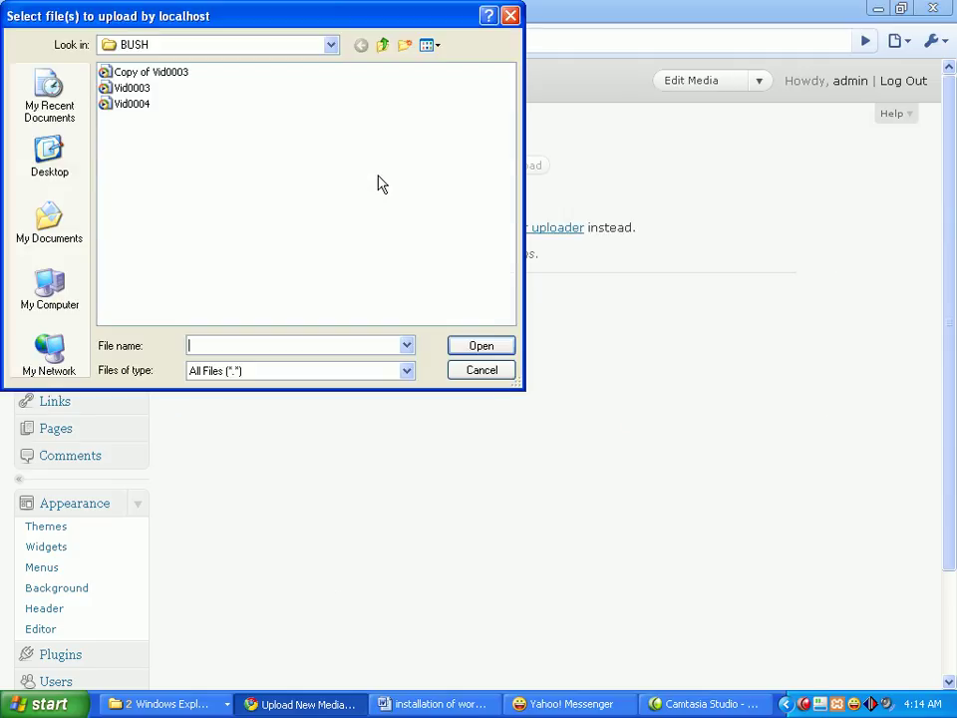
click(52, 163)
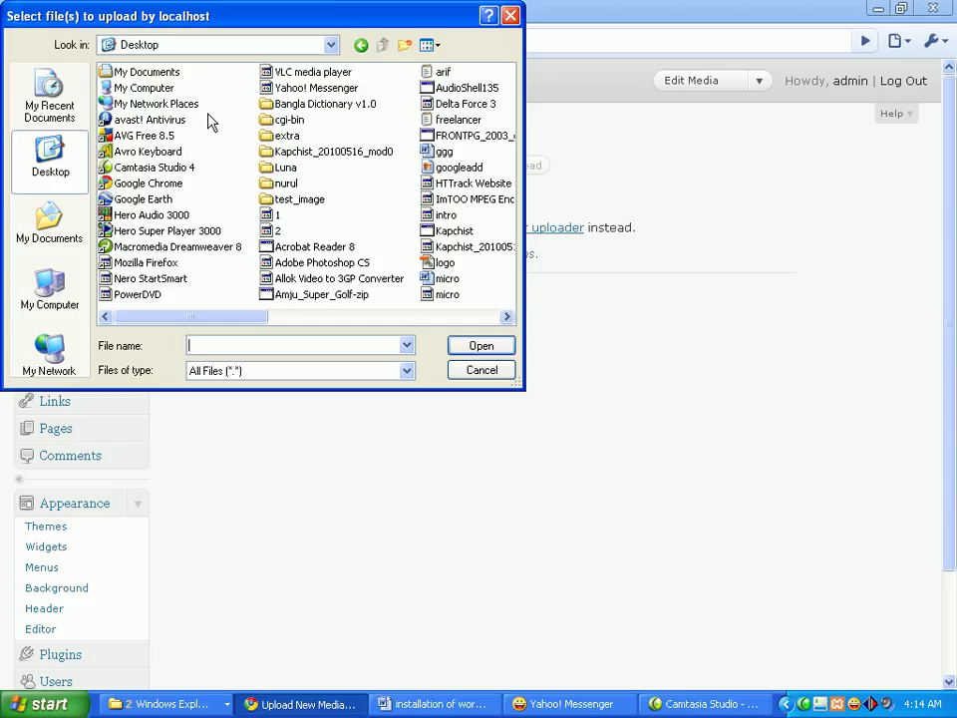
double_click(272, 201)
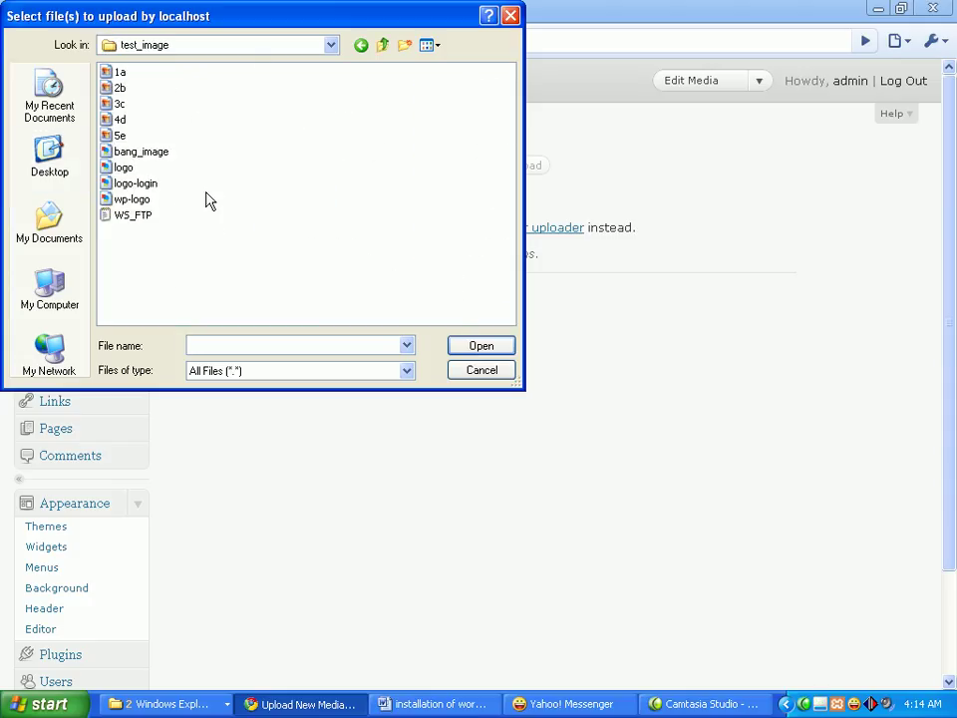
click(120, 120)
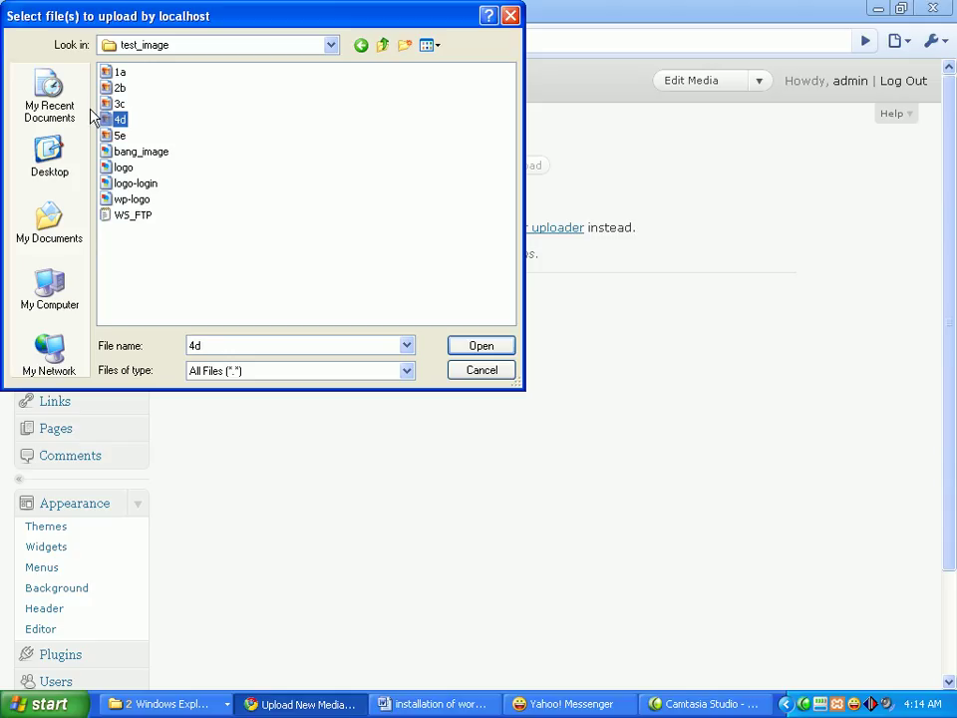
click(481, 349)
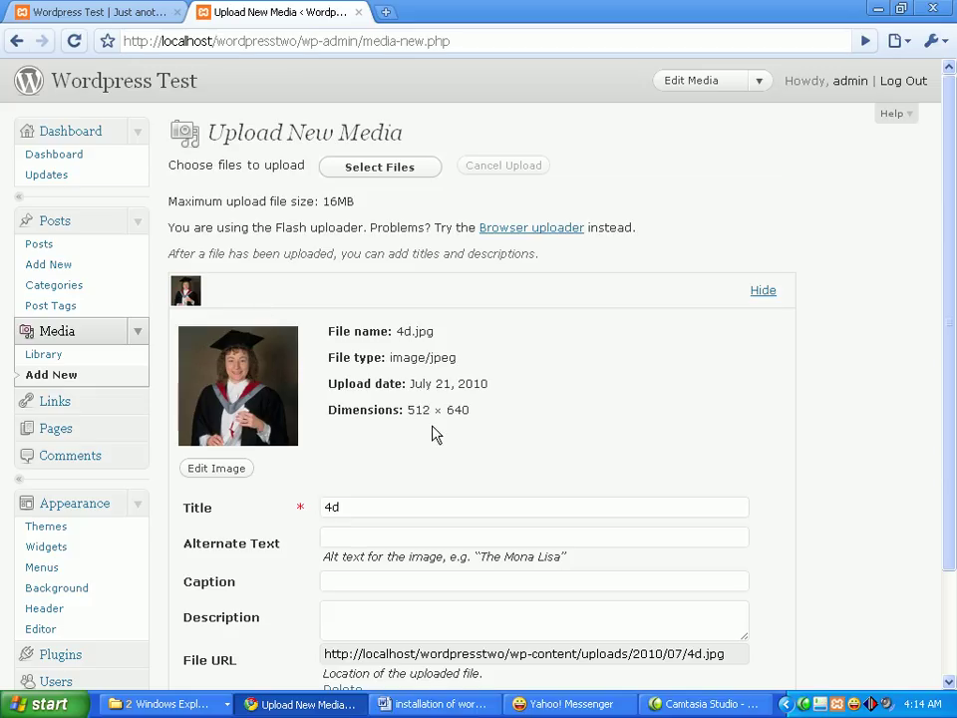
Review the uploaded 4d image's attachment details and save all changes, keeping the title 4d
scroll(433, 434, down, 3)
scroll(432, 431, up, 3)
scroll(469, 294, down, 3)
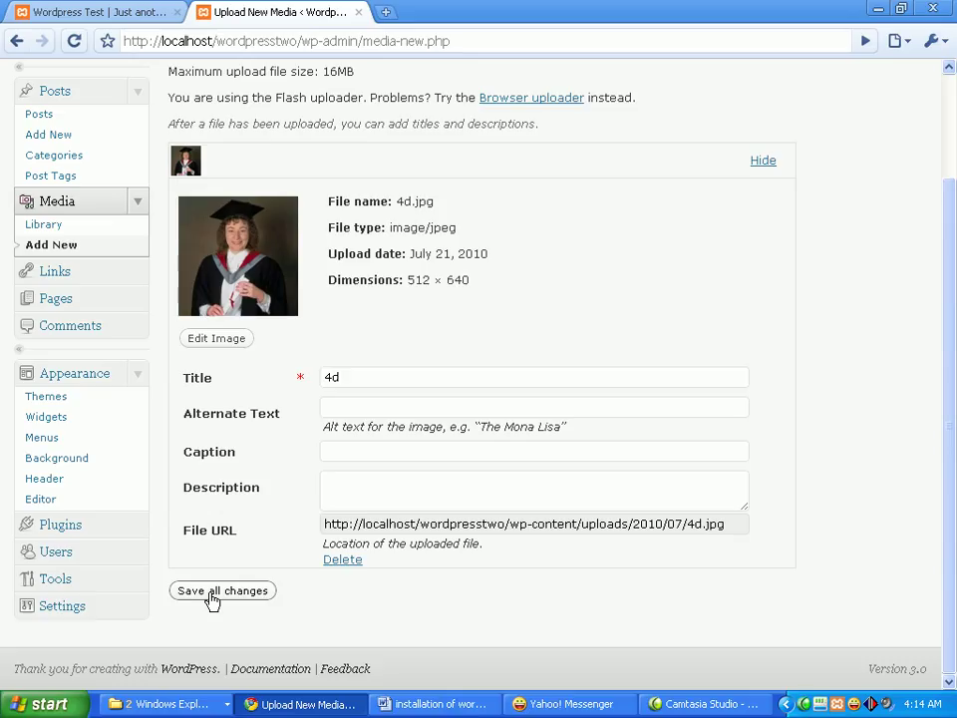
scroll(273, 566, up, 3)
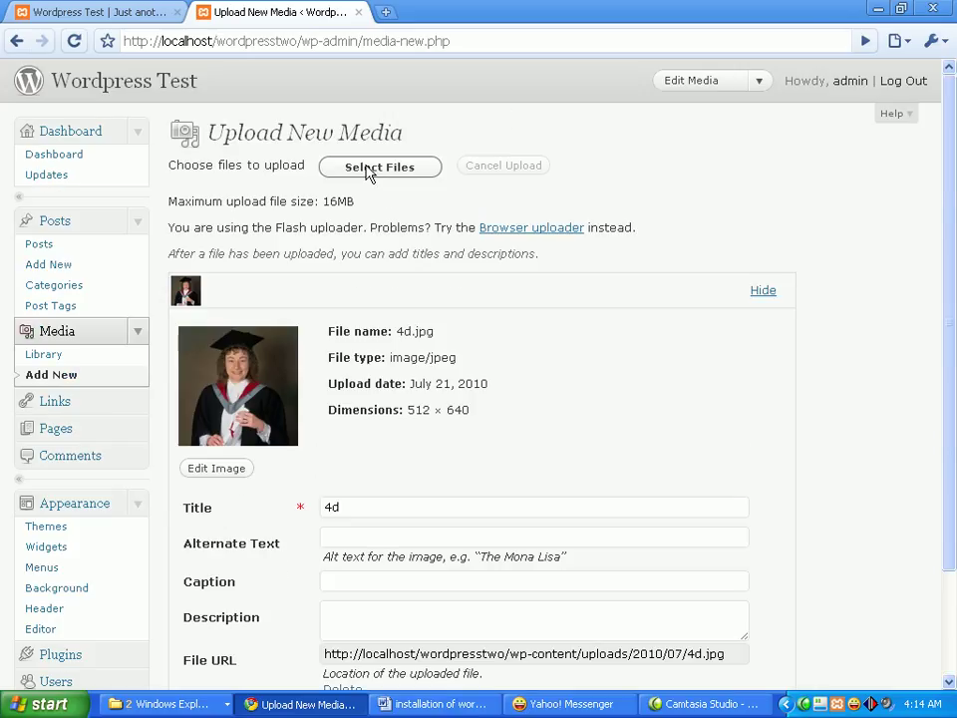
scroll(404, 227, down, 3)
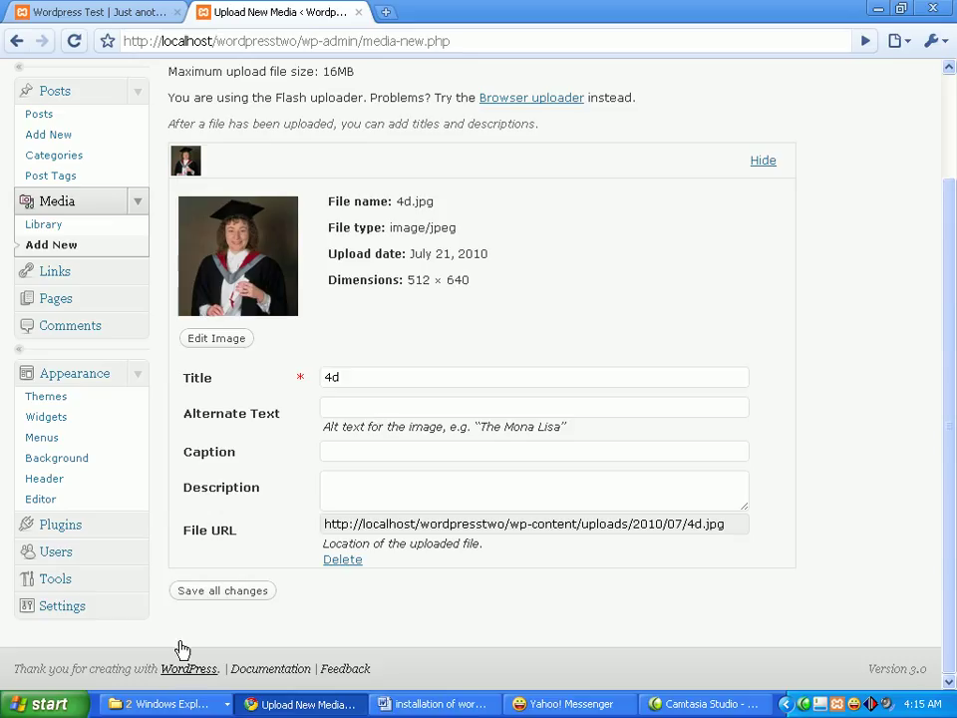
click(228, 594)
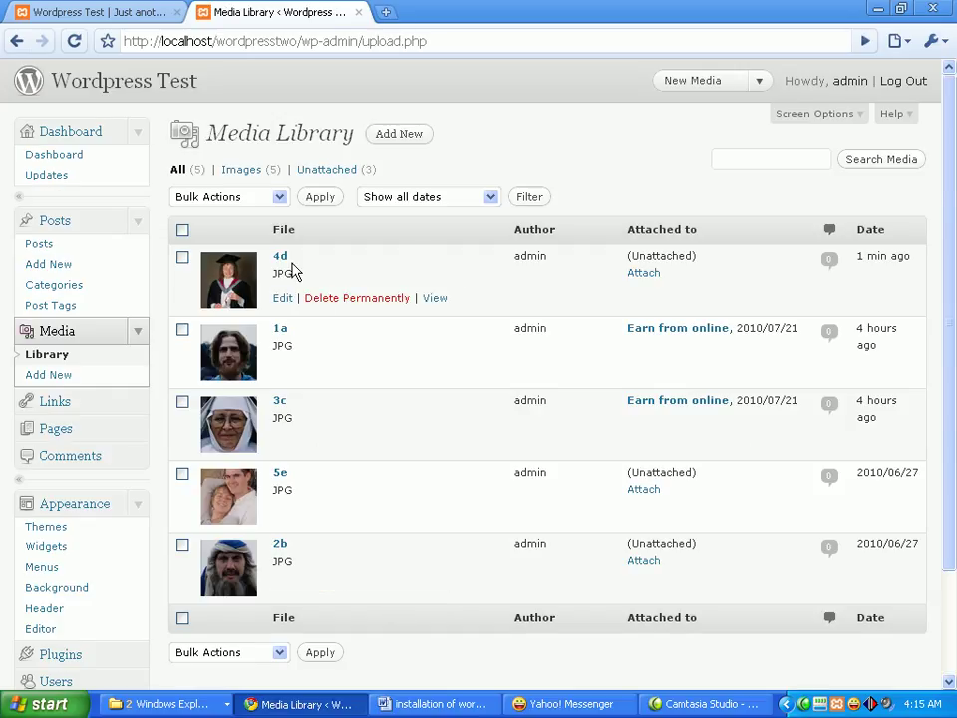
Look over the image entries listed in the Media Library and their available actions
drag(227, 133, 349, 135)
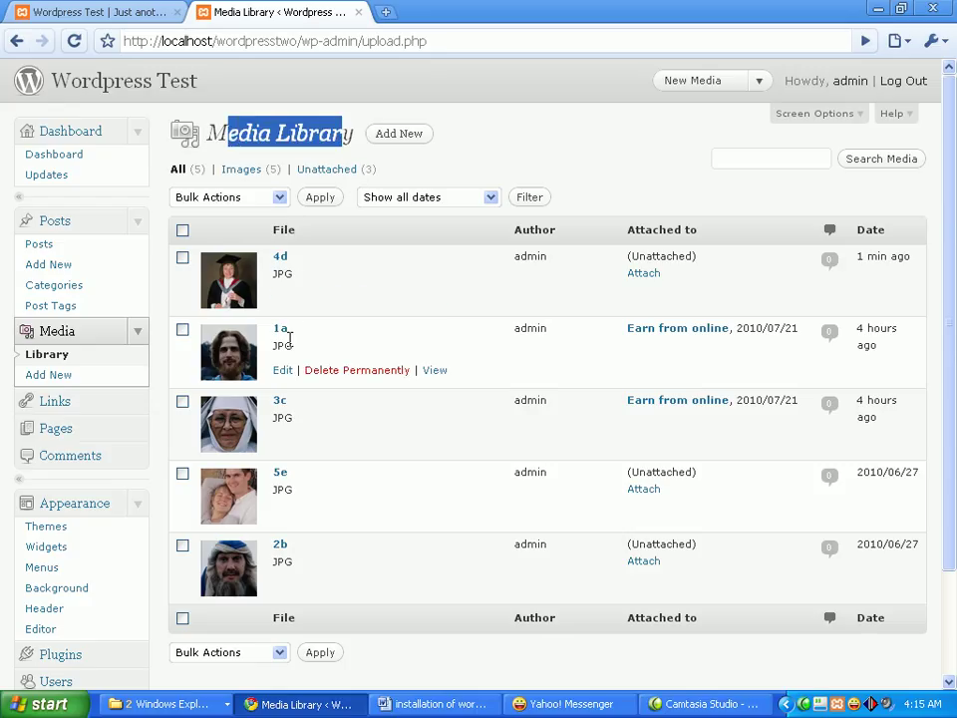
scroll(558, 309, down, 3)
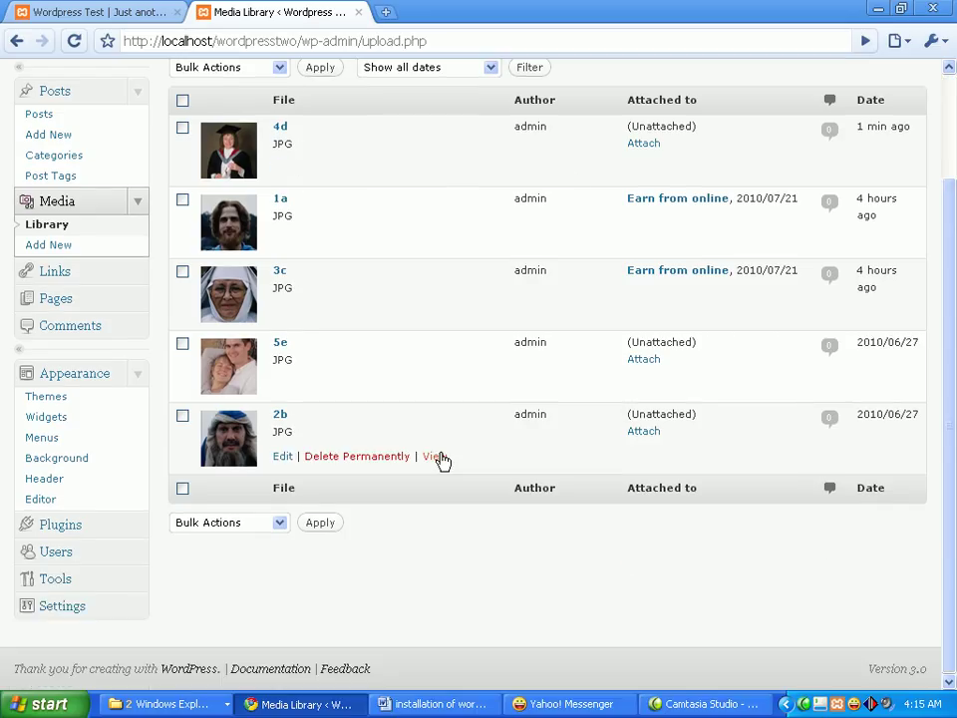
scroll(419, 448, up, 3)
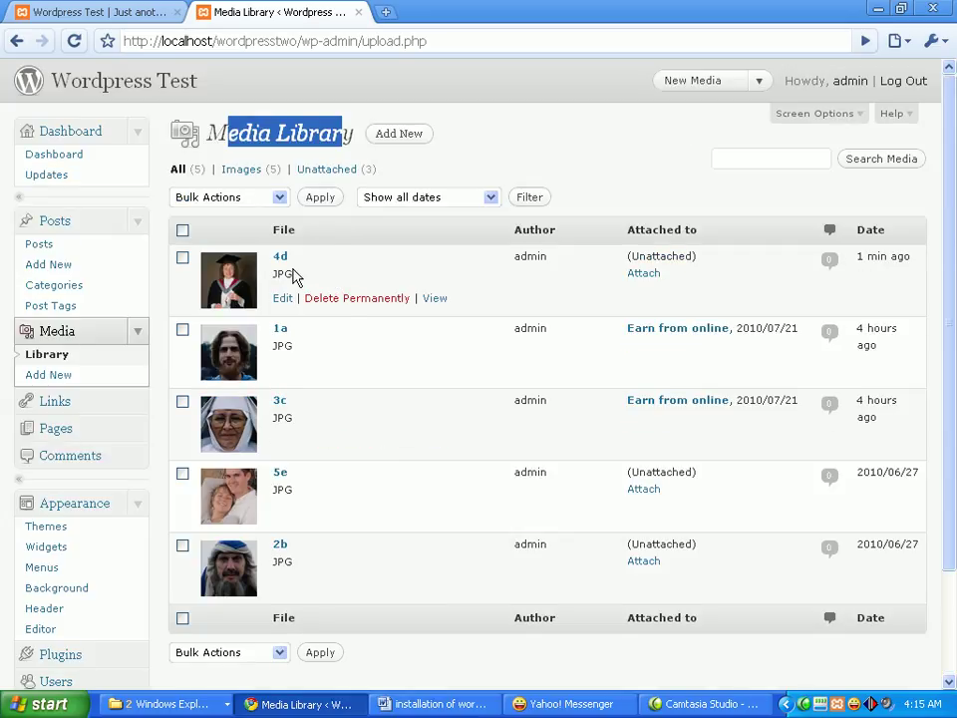
Open the "link test" post for editing and start a new line after the end of its content
click(50, 246)
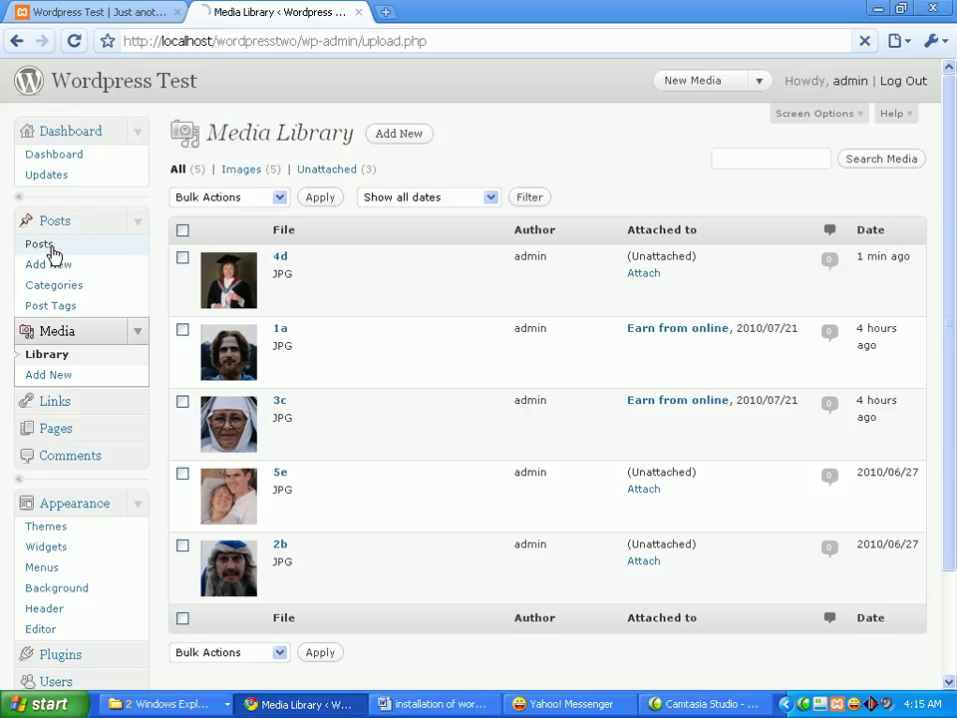
mouse_move(376, 284)
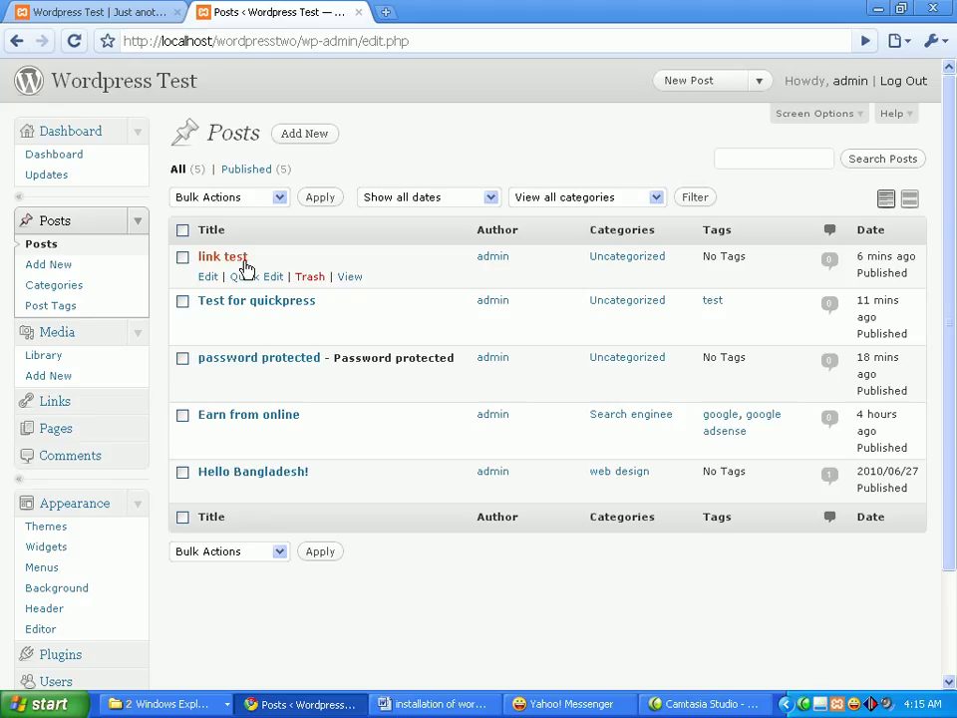
click(207, 279)
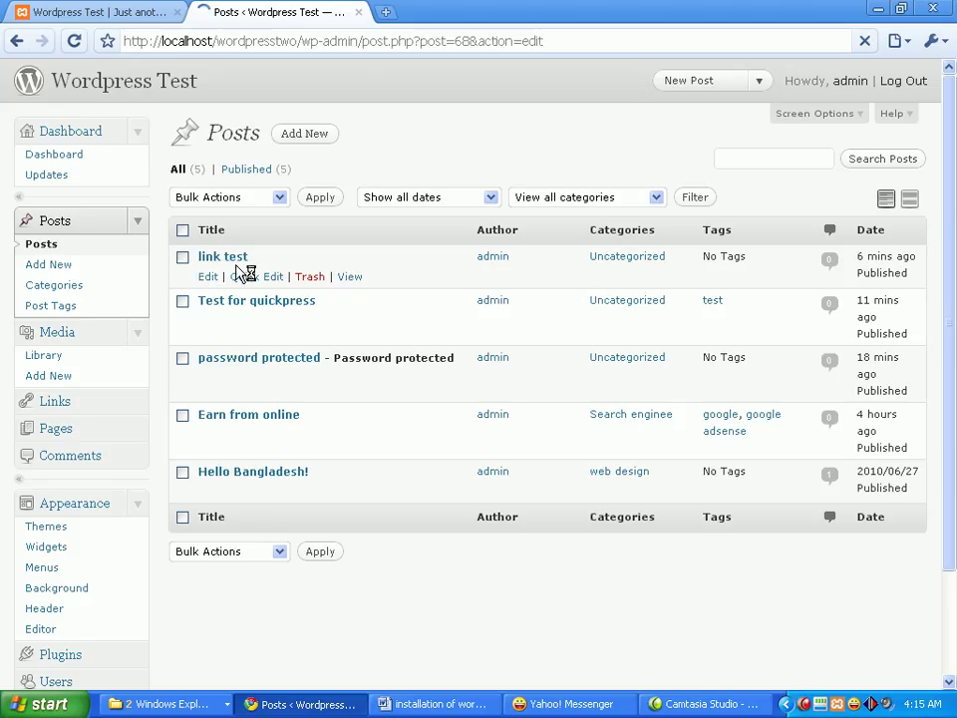
click(261, 350)
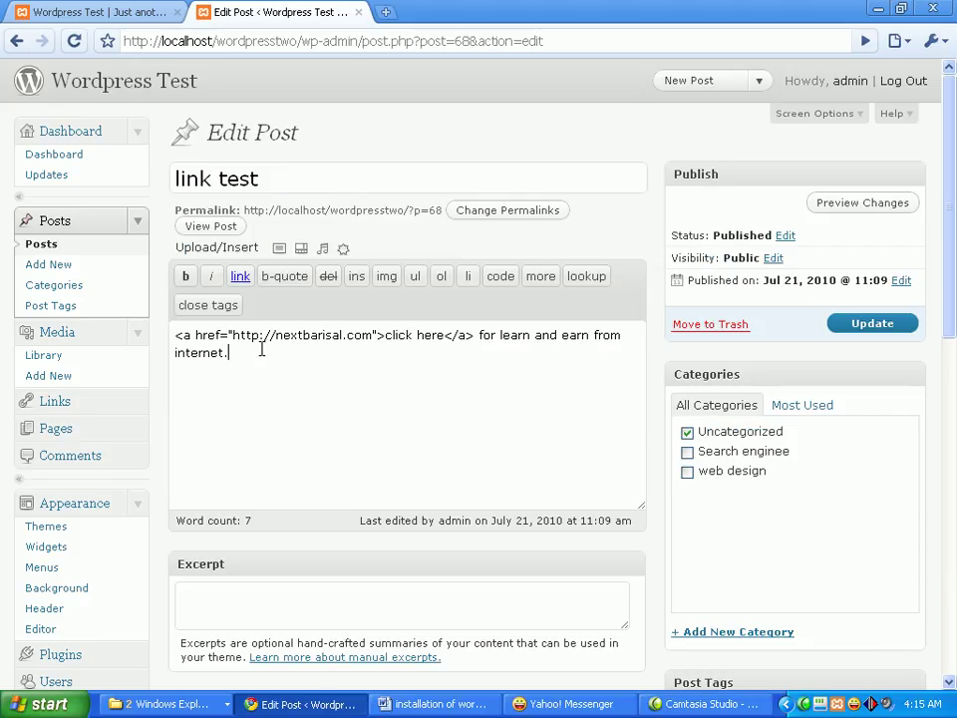
key(Return)
key(Return)
Insert the 4d image from the Media Library into the post with Center alignment and Medium size (240 × 300)
click(280, 250)
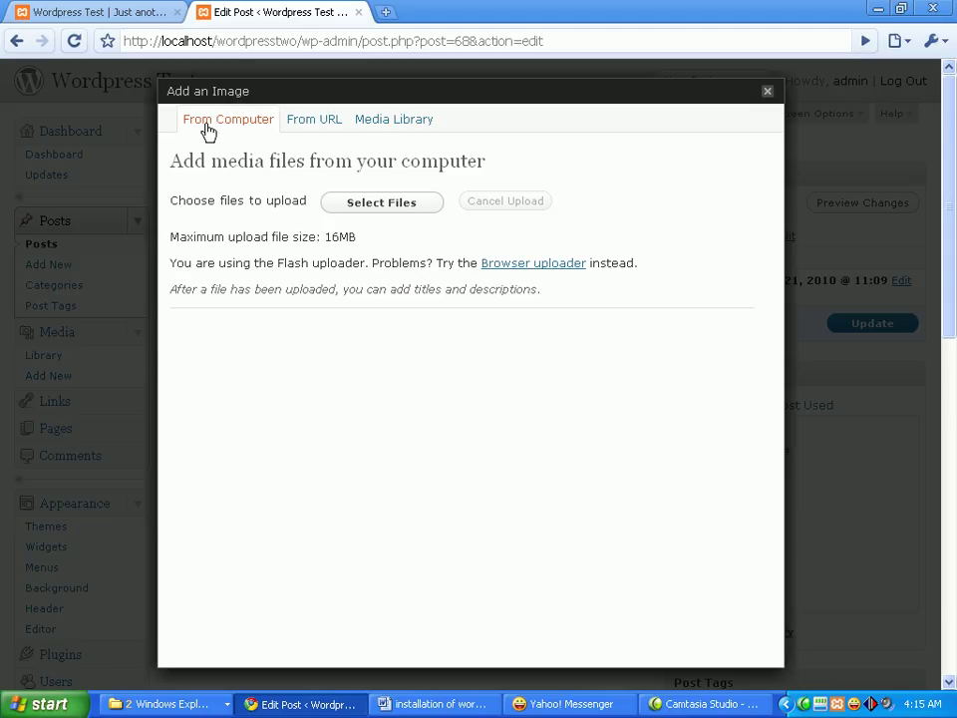
click(397, 121)
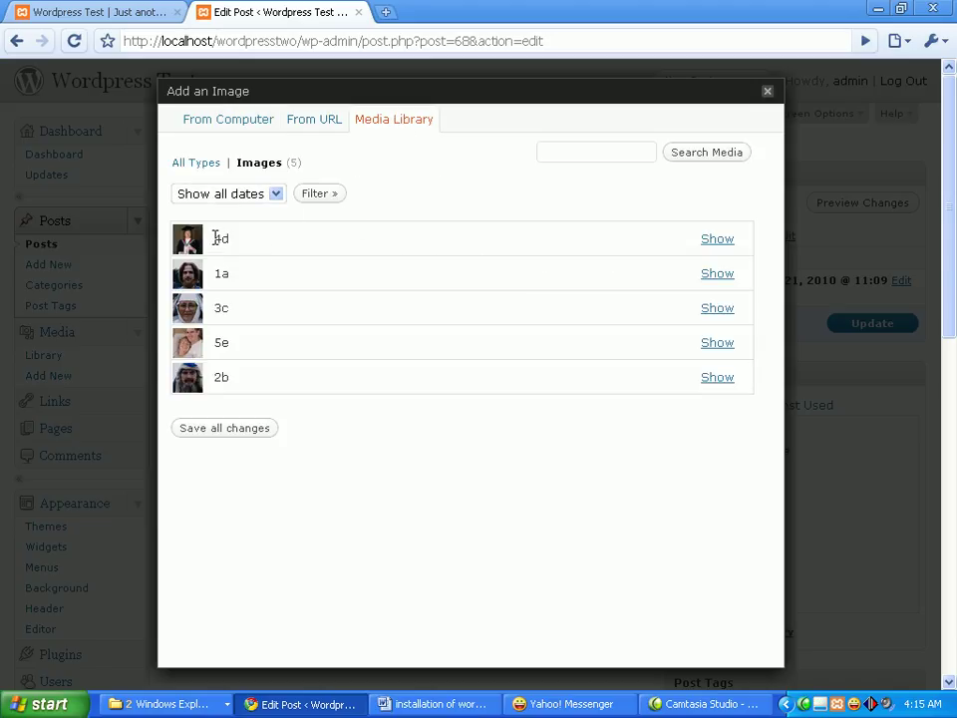
drag(213, 238, 246, 245)
click(246, 245)
click(719, 241)
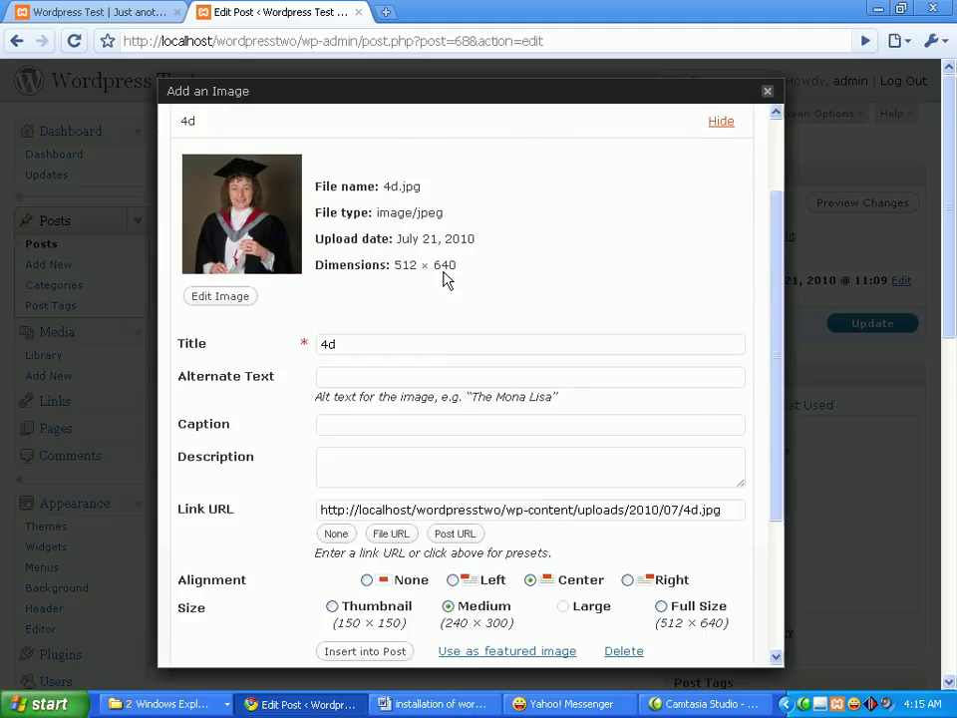
scroll(447, 280, down, 3)
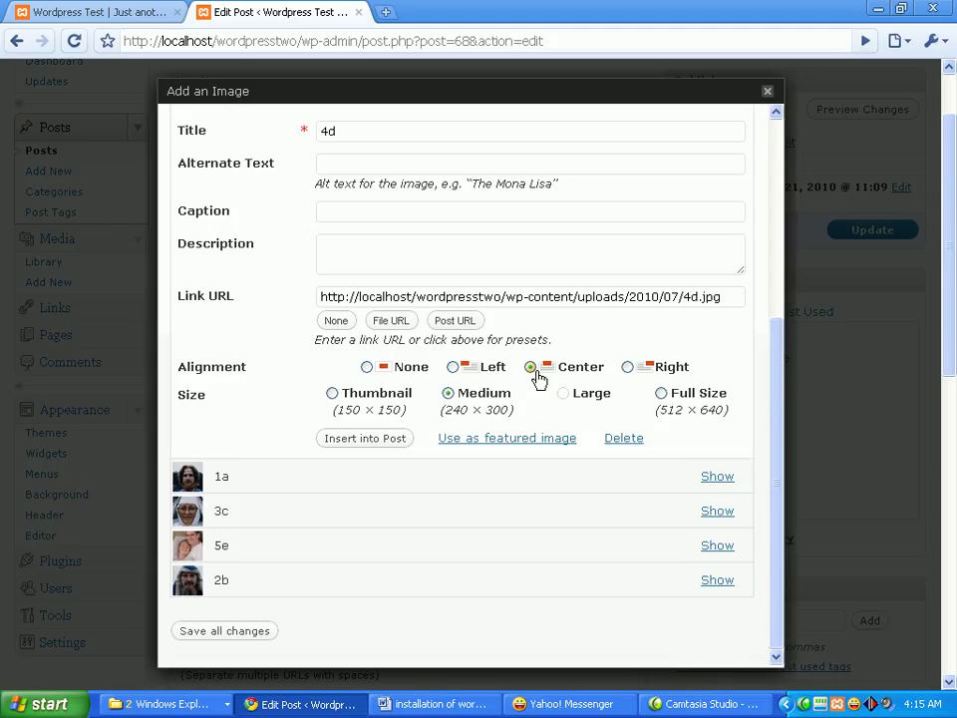
click(364, 439)
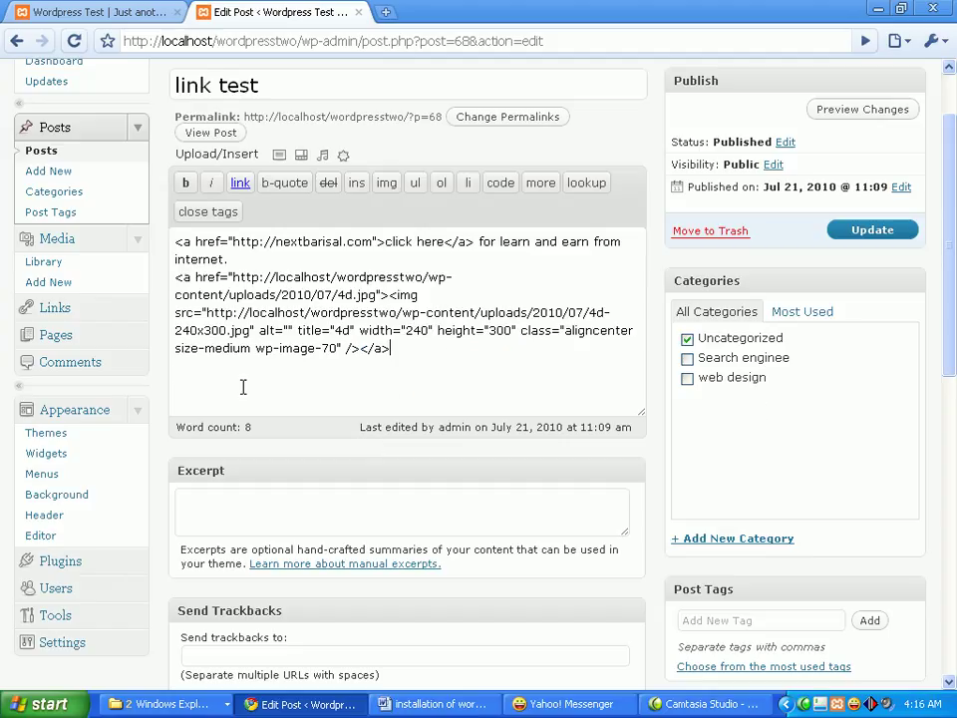
Check the inserted image code in the "link test" post and update the post
drag(180, 281, 428, 356)
click(432, 357)
click(875, 230)
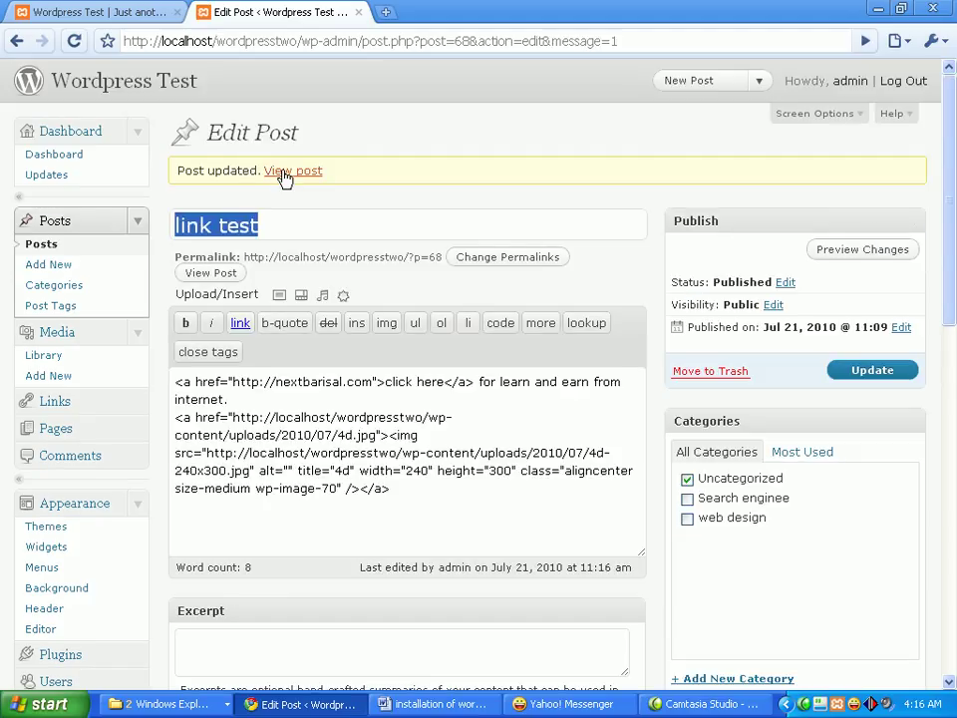
Reload the site's home page and view the image in the "link test" post
click(81, 14)
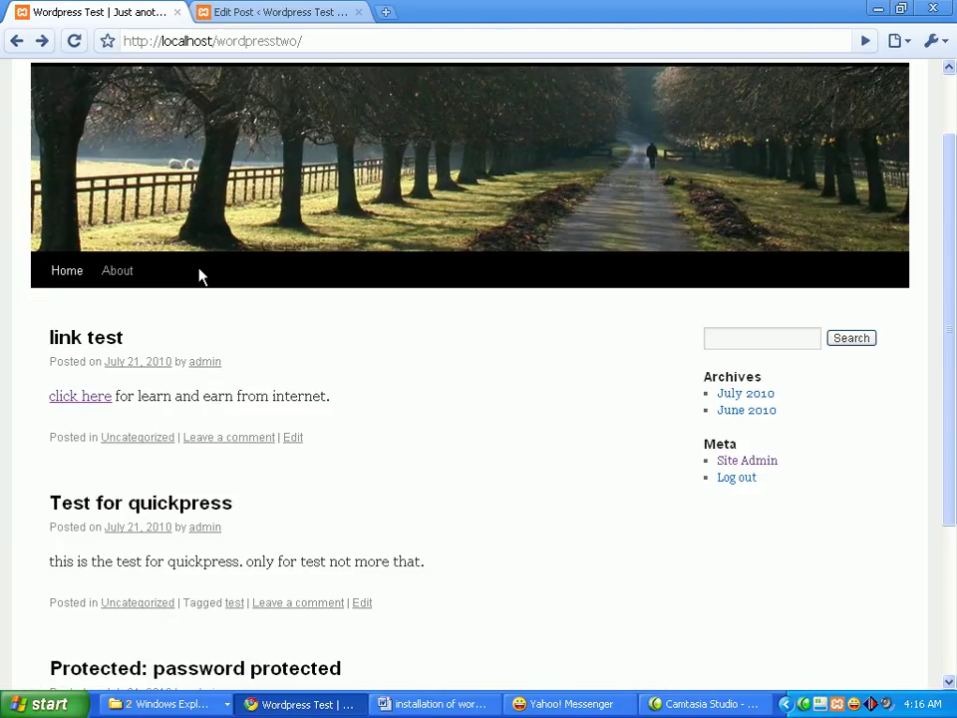
click(74, 41)
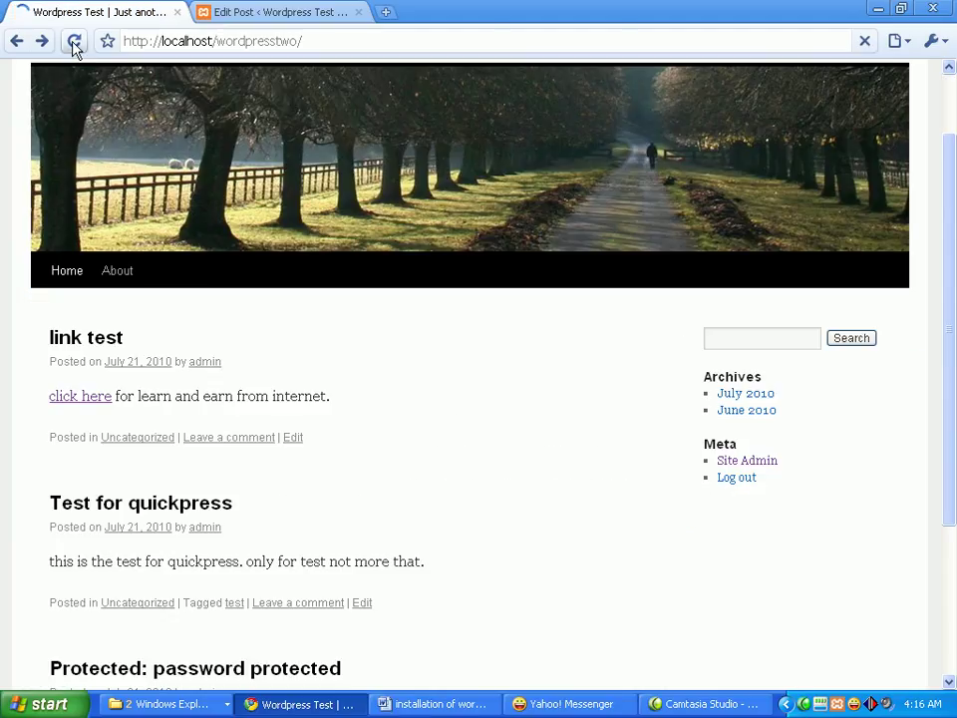
scroll(251, 447, down, 2)
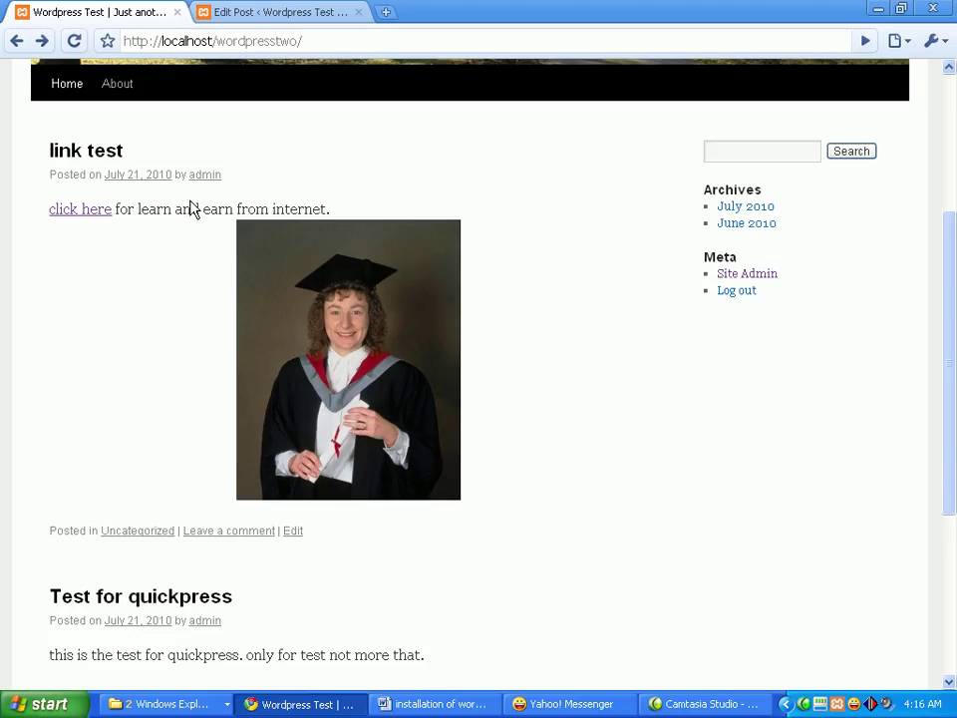
click(267, 14)
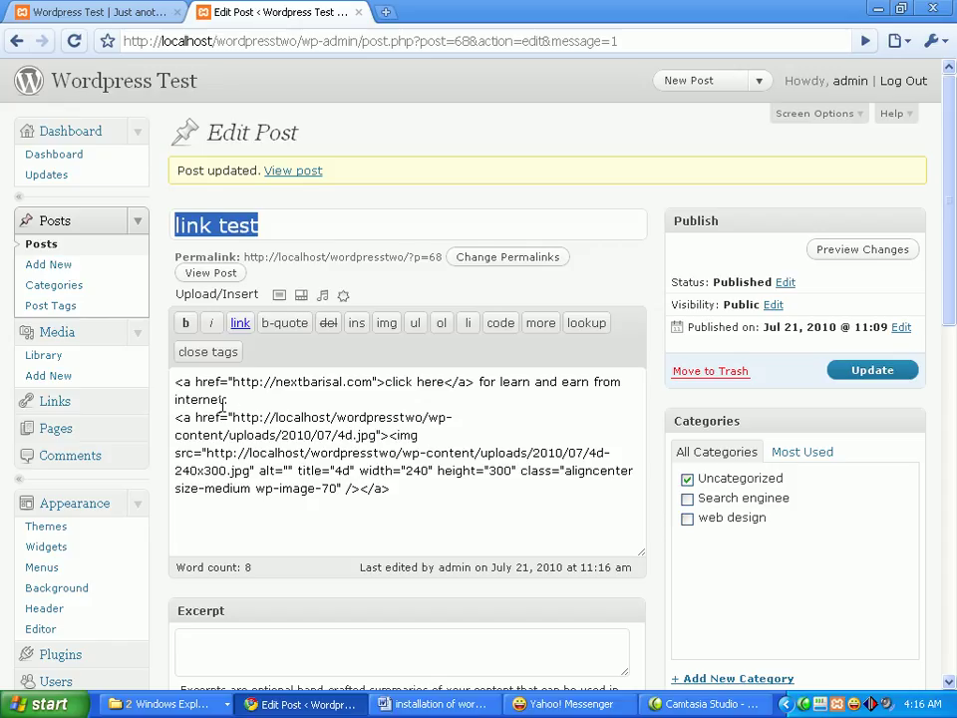
click(291, 229)
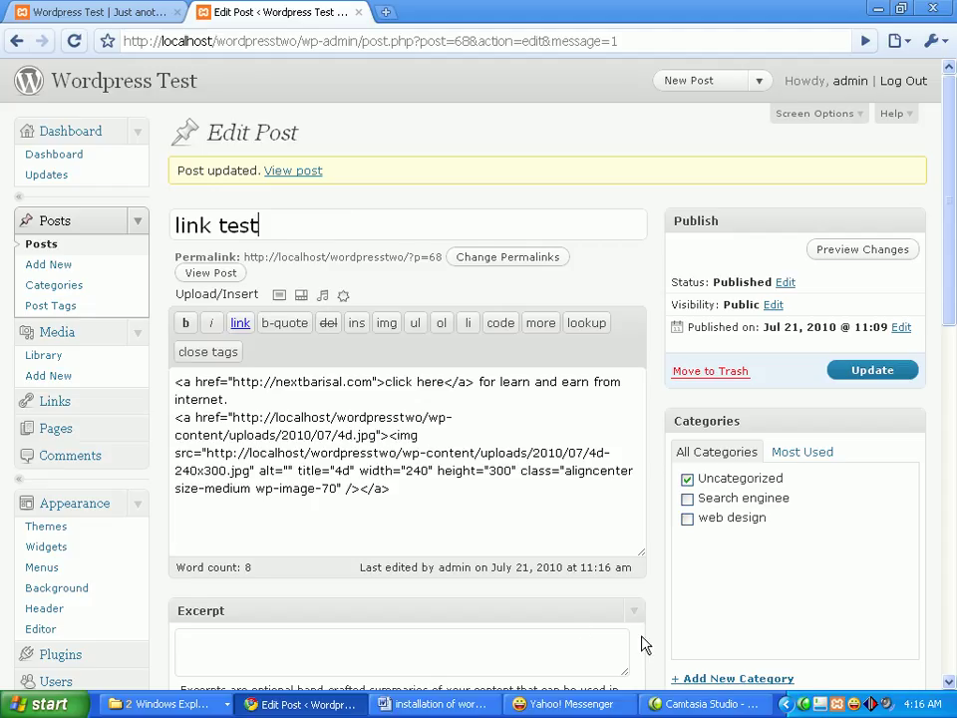
right_click(805, 706)
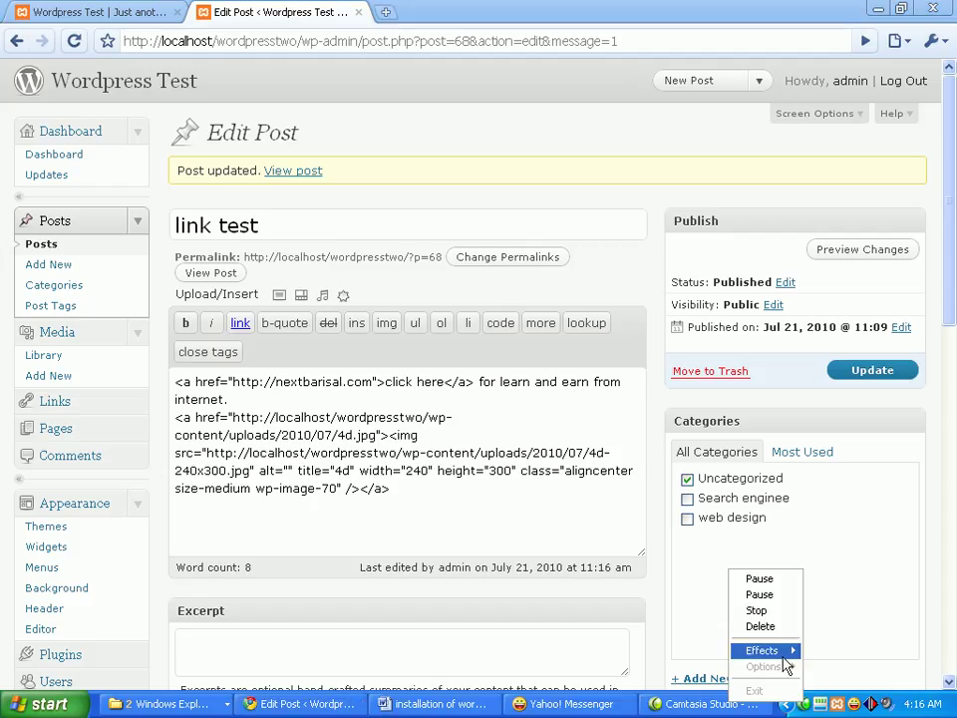